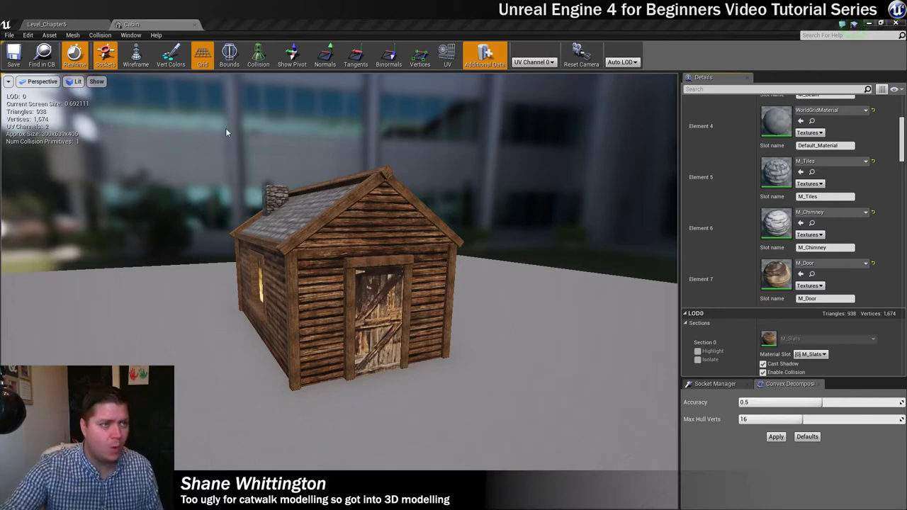
# Close the Cabin mesh editor and run a brief play test of the level to view the landscape
pyautogui.click(195, 26)
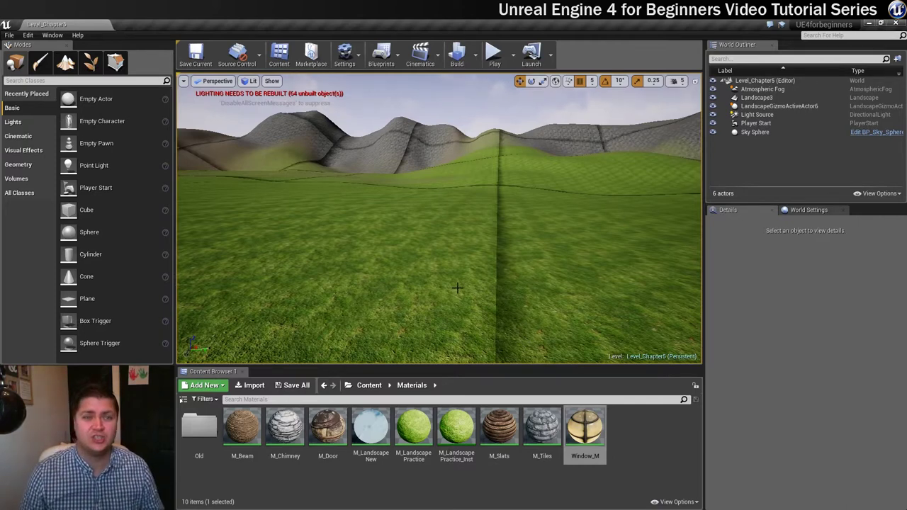
pyautogui.click(494, 54)
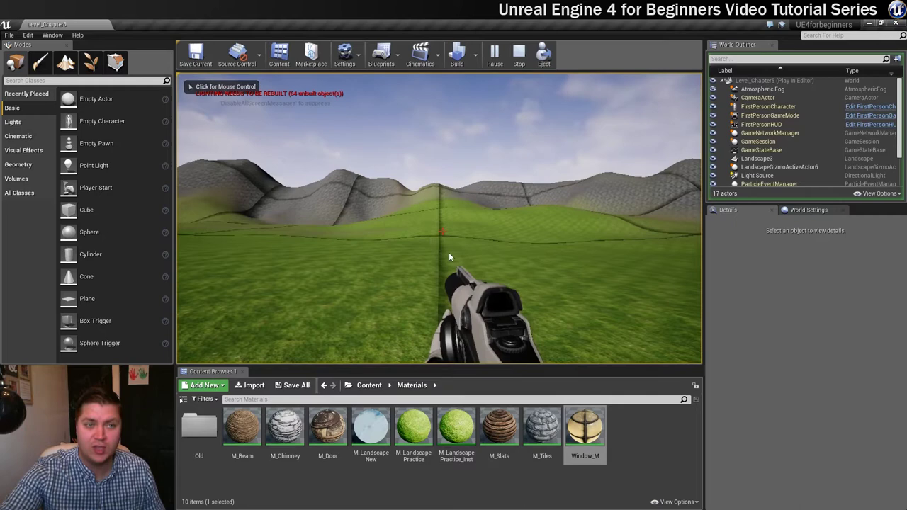
pyautogui.click(520, 56)
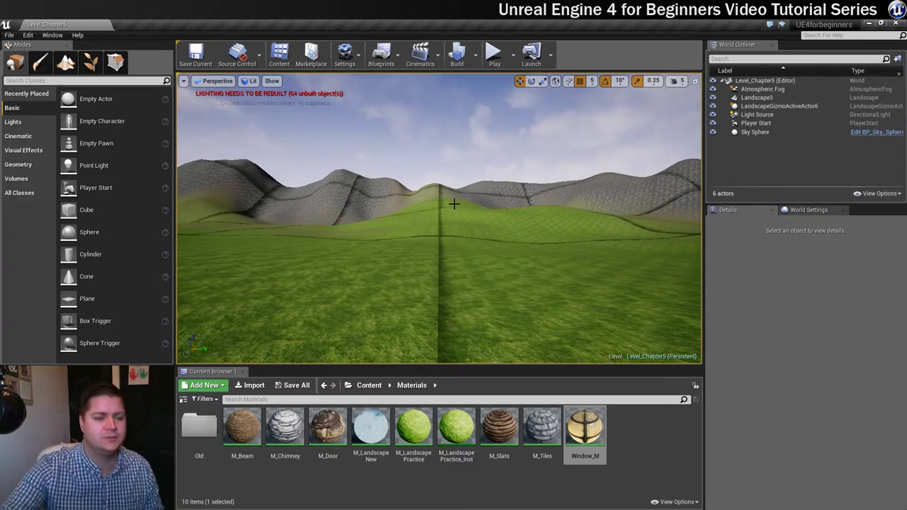
# Place the Cabin static mesh from the Geometry folder on the grass at X 760, Y 355, Z 75 cm
pyautogui.click(369, 386)
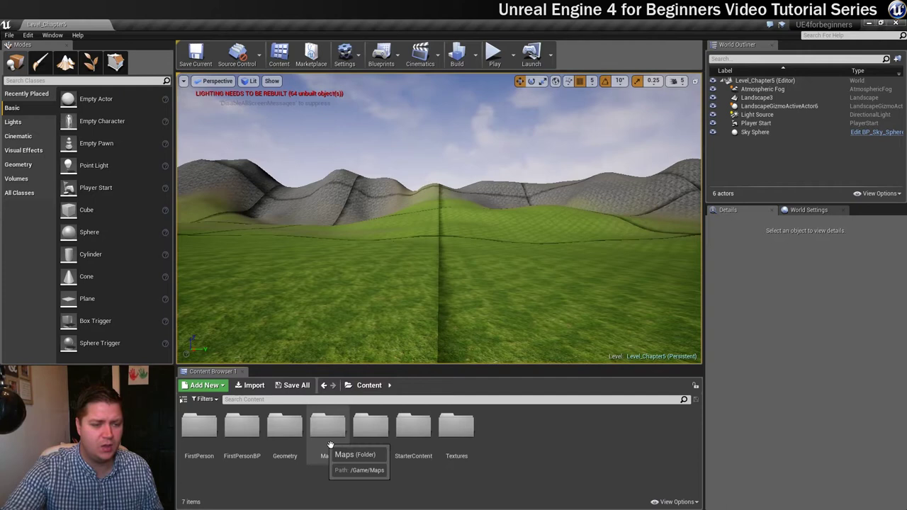
pyautogui.doubleClick(280, 428)
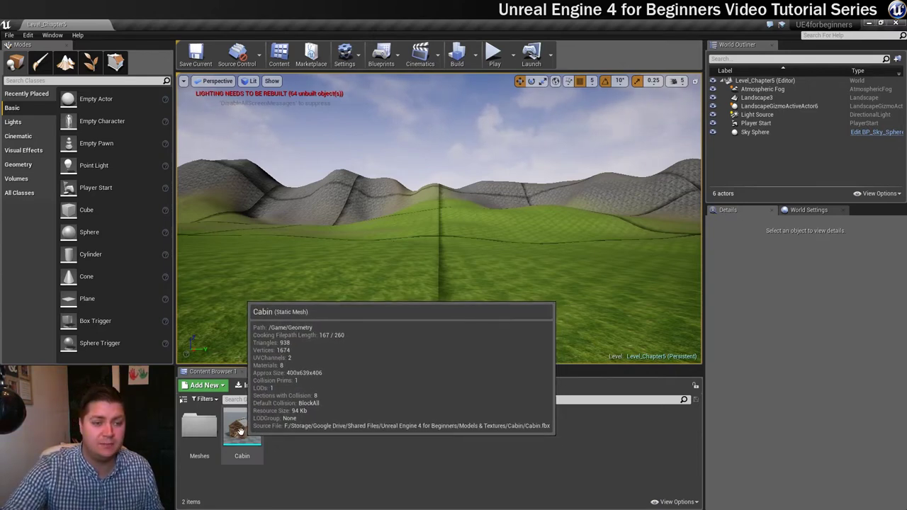
pyautogui.moveTo(241, 430); pyautogui.dragTo(554, 277)
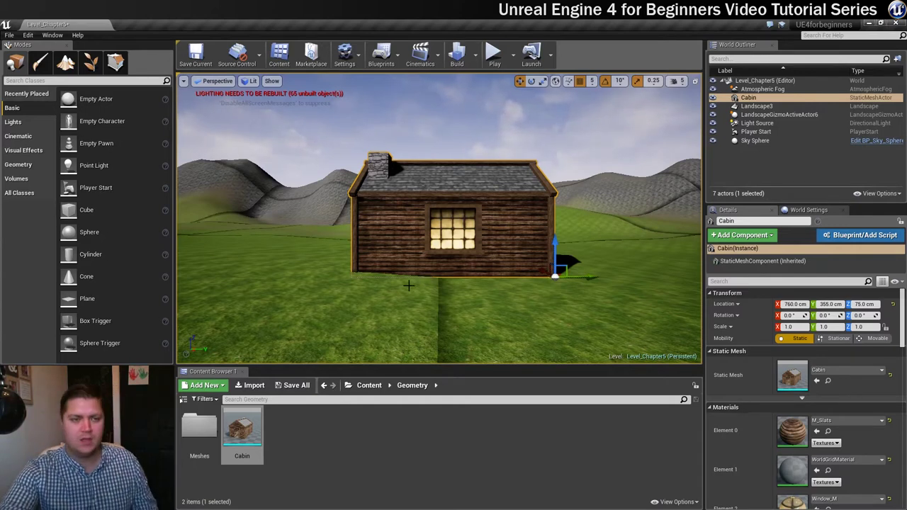
# Rotate the cabin to about 130° around Z and move it to X 970, Y -155 cm
pyautogui.press('e')
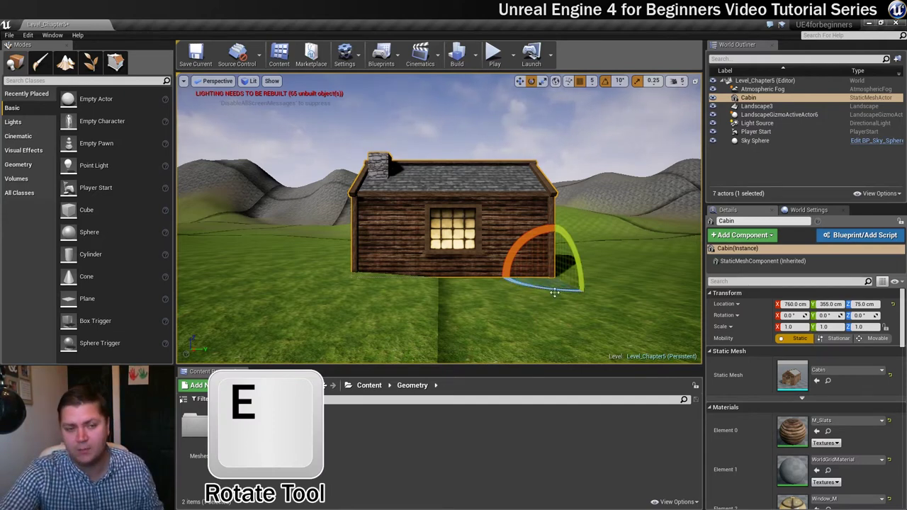
pyautogui.moveTo(528, 285); pyautogui.dragTo(416, 262)
pyautogui.press('w')
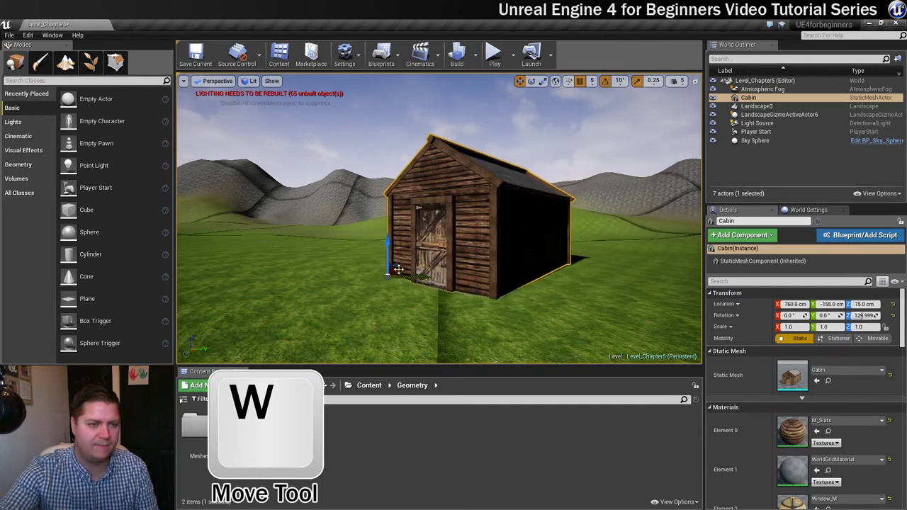
pyautogui.moveTo(363, 276); pyautogui.dragTo(434, 227, button='right')
pyautogui.moveTo(459, 217); pyautogui.dragTo(457, 184)
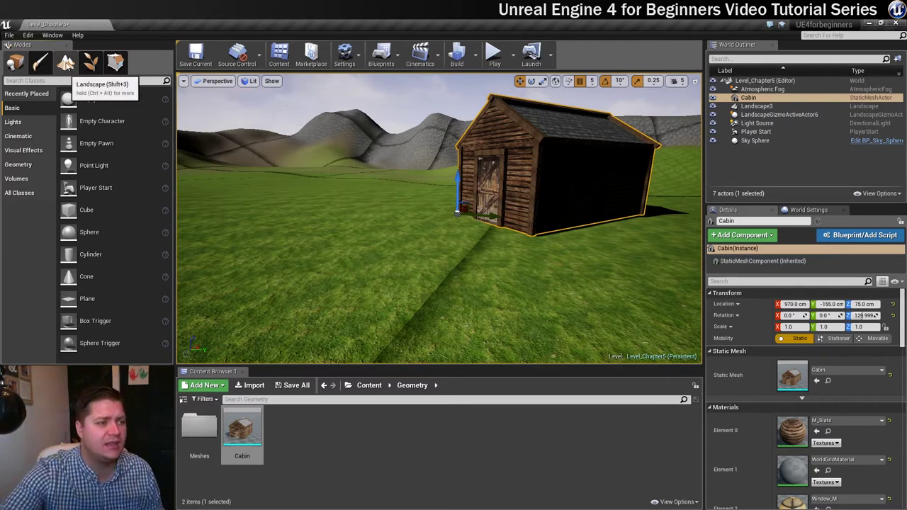
# Switch to landscape sculpting with the Flatten tool and reduce the brush size to 668 for the ground around the cabin
pyautogui.click(66, 63)
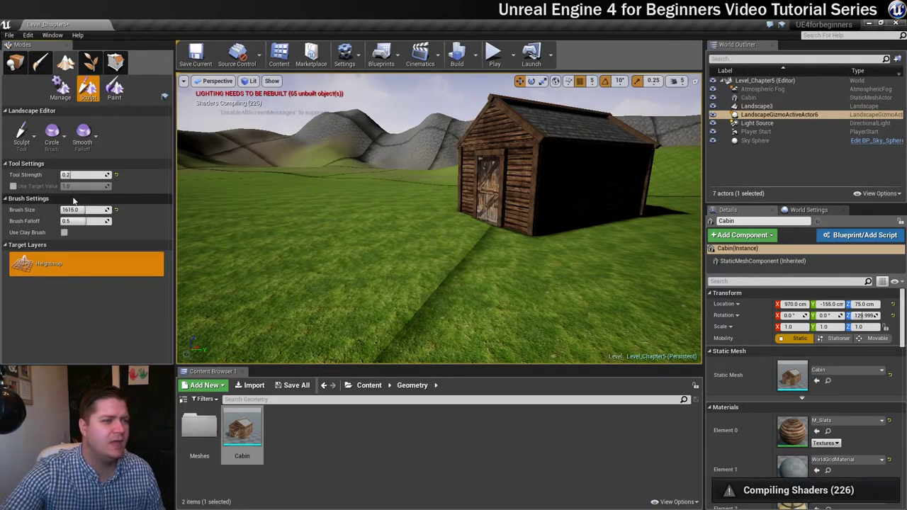
pyautogui.click(22, 130)
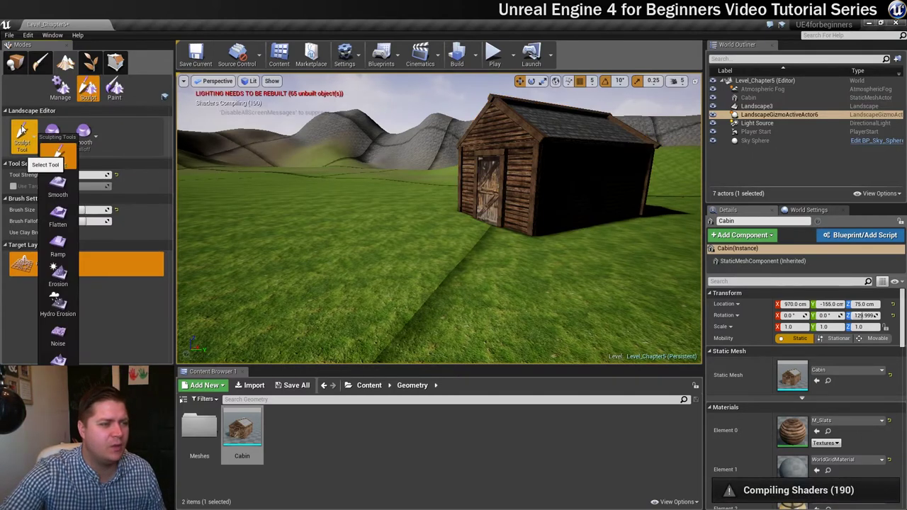
pyautogui.click(58, 211)
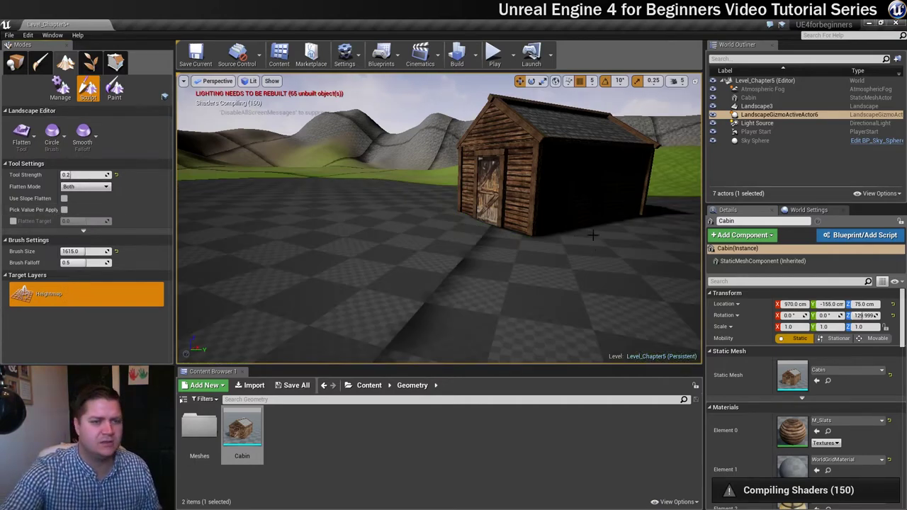
pyautogui.scroll(-5, 591, 233)
pyautogui.scroll(-2, 592, 233)
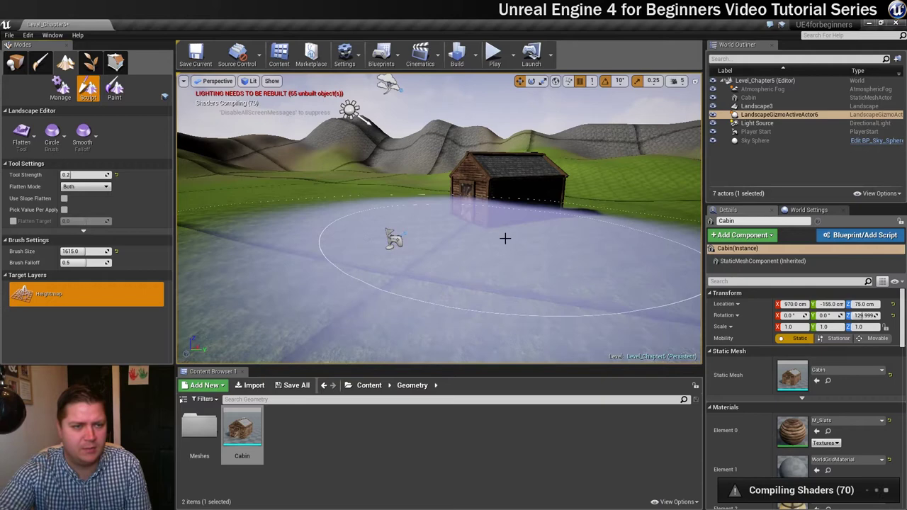
pyautogui.press('[')
pyautogui.press('[')
pyautogui.press('[')
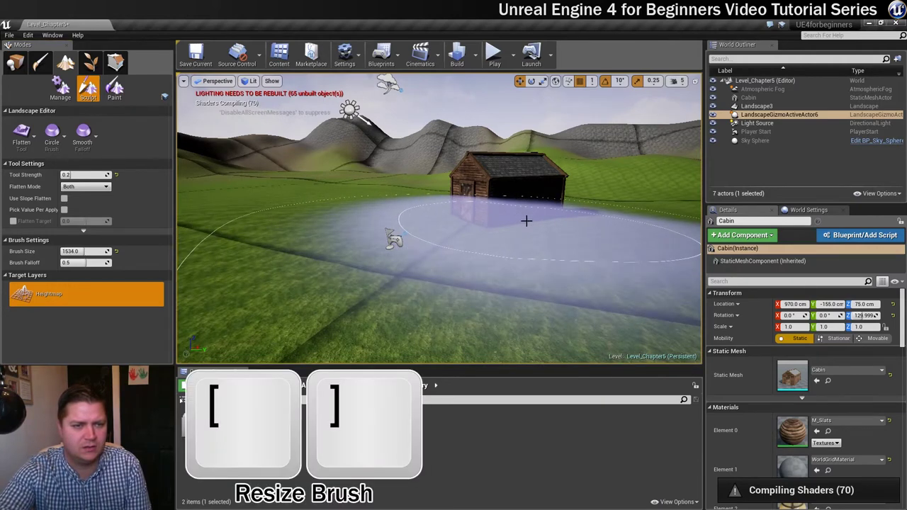
pyautogui.press('[')
pyautogui.press('[')
pyautogui.press('[')
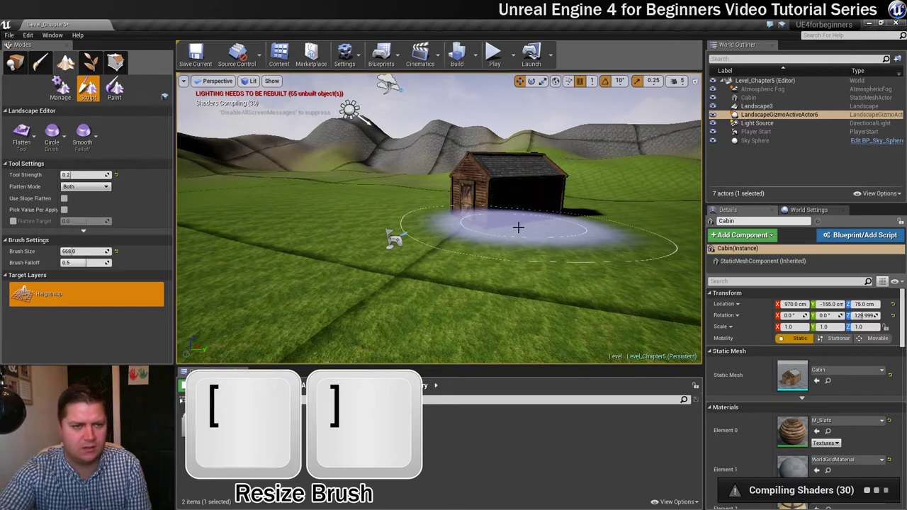
pyautogui.press('[')
pyautogui.moveTo(513, 227)
pyautogui.mouseDown(button='right')
pyautogui.moveTo(461, 228)
pyautogui.moveTo(477, 208)
pyautogui.mouseUp(button='right')
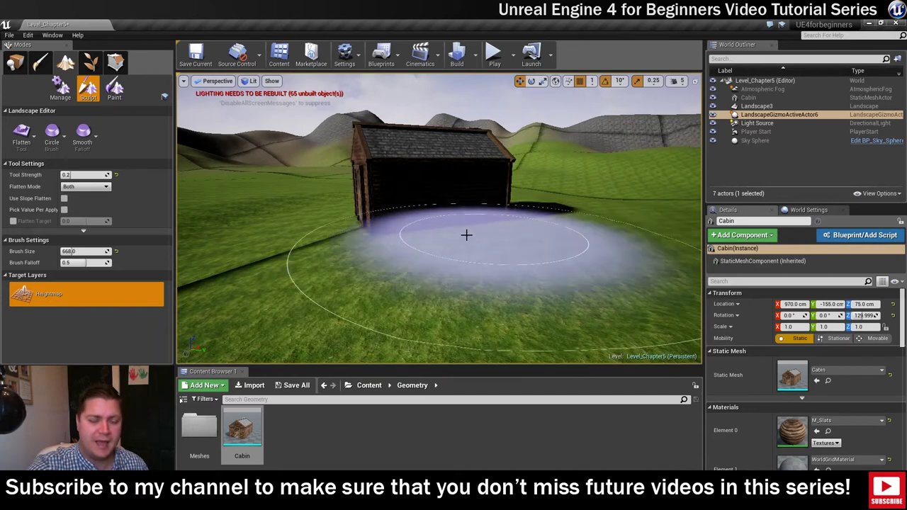
# Select the Cabin actor and snap it to the floor, repeating the snap after raising it to about Z 318 cm
pyautogui.click(15, 63)
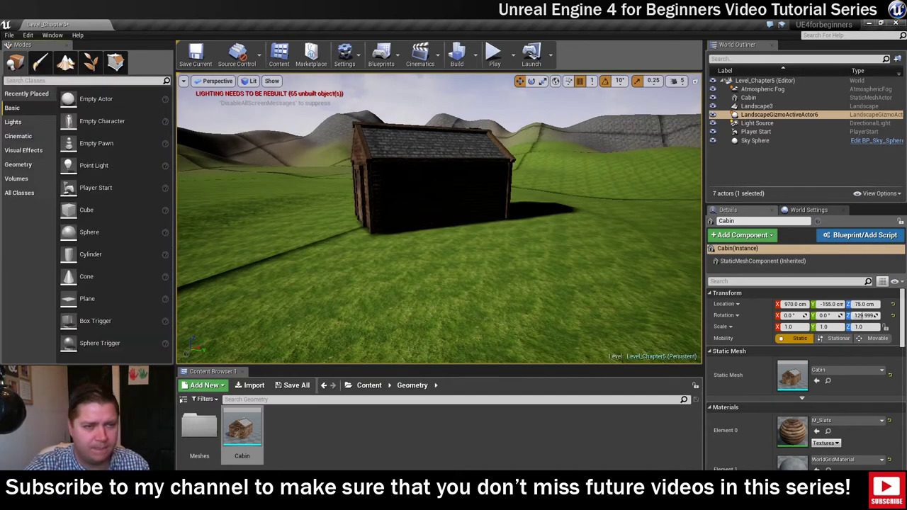
pyautogui.doubleClick(748, 97)
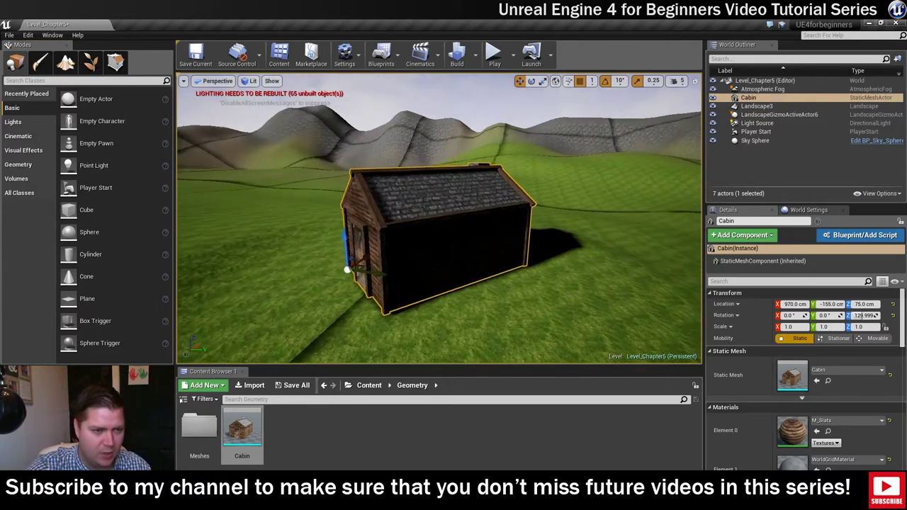
pyautogui.keyDown('alt'); pyautogui.moveTo(439, 213); pyautogui.dragTo(368, 205); pyautogui.keyUp('alt')
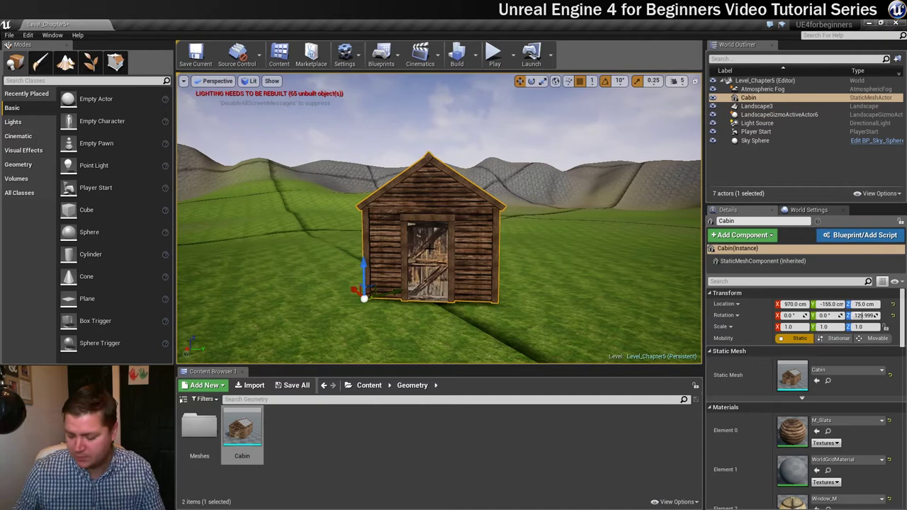
pyautogui.press('End')
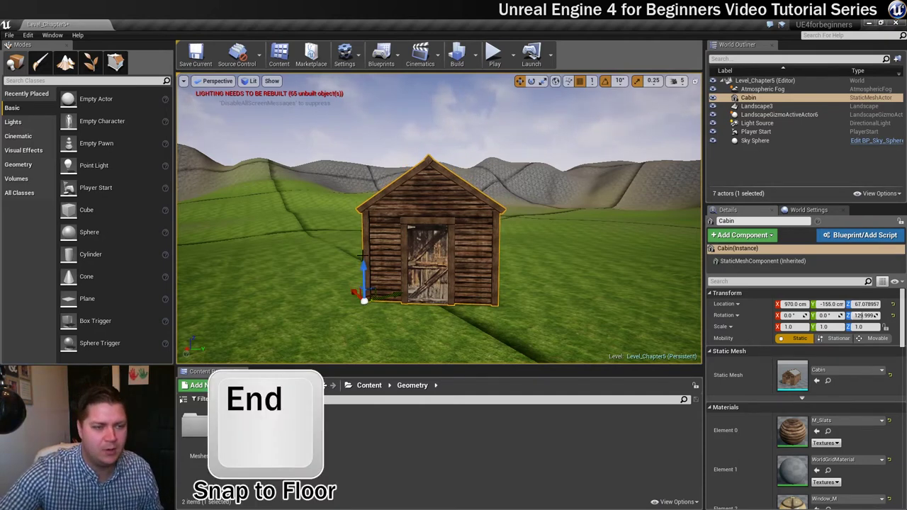
pyautogui.moveTo(362, 273); pyautogui.dragTo(362, 170)
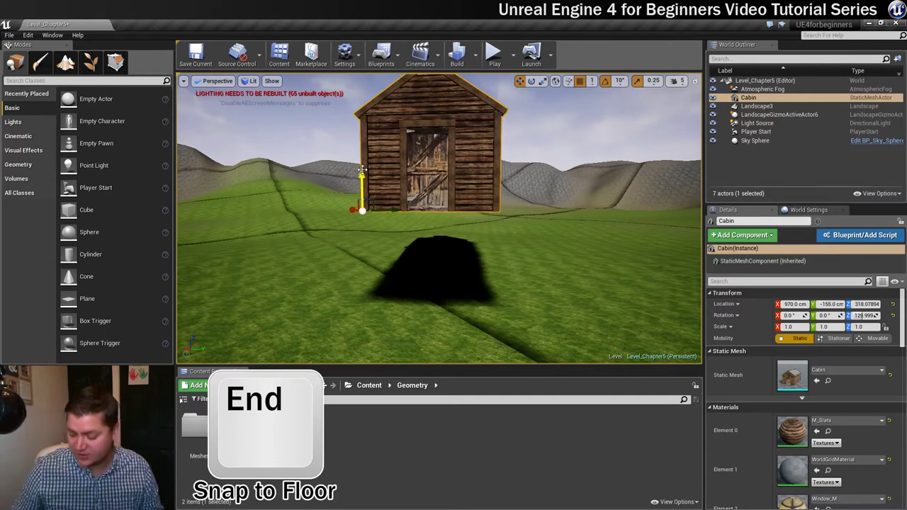
pyautogui.press('End')
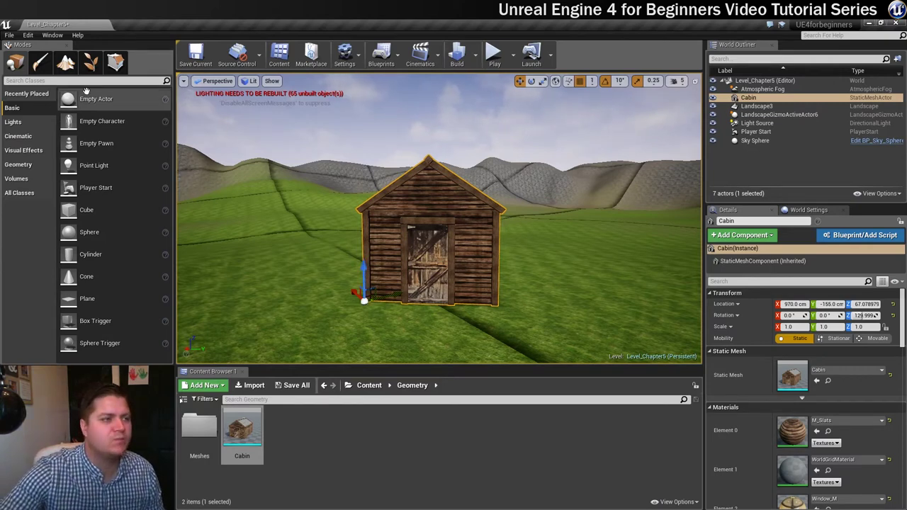
# Paint the Dirt landscape layer onto the ground around the cabin
pyautogui.click(66, 63)
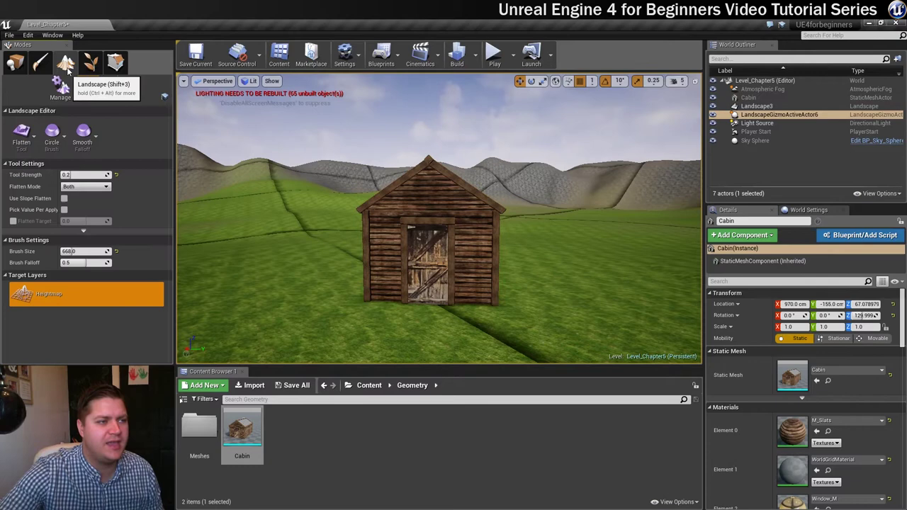
pyautogui.click(113, 88)
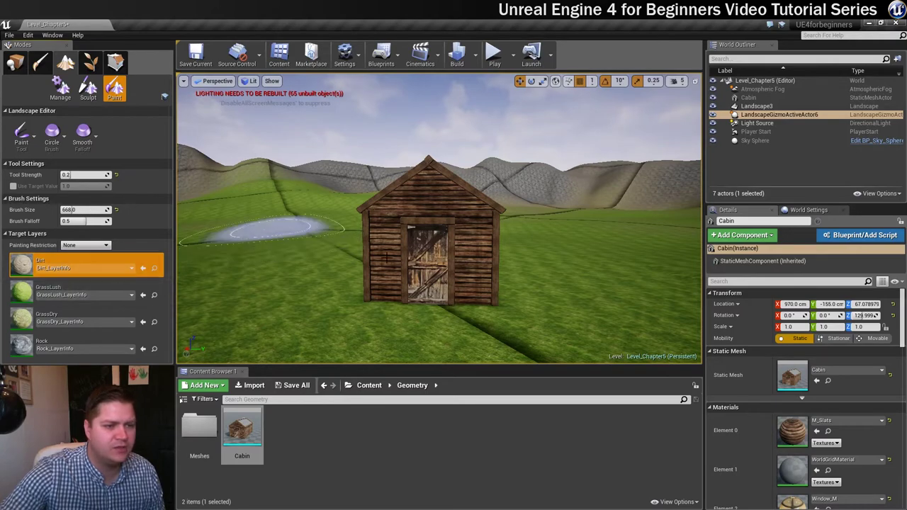
pyautogui.moveTo(504, 269)
pyautogui.keyDown('alt'); pyautogui.mouseDown()
pyautogui.moveTo(567, 227)
pyautogui.moveTo(489, 243)
pyautogui.moveTo(439, 270)
pyautogui.moveTo(467, 170)
pyautogui.moveTo(411, 241)
pyautogui.moveTo(380, 253)
pyautogui.moveTo(390, 239)
pyautogui.moveTo(465, 219)
pyautogui.moveTo(591, 269)
pyautogui.moveTo(521, 231)
pyautogui.moveTo(387, 234)
pyautogui.moveTo(463, 215)
pyautogui.moveTo(432, 250)
pyautogui.mouseUp(); pyautogui.keyUp('alt')
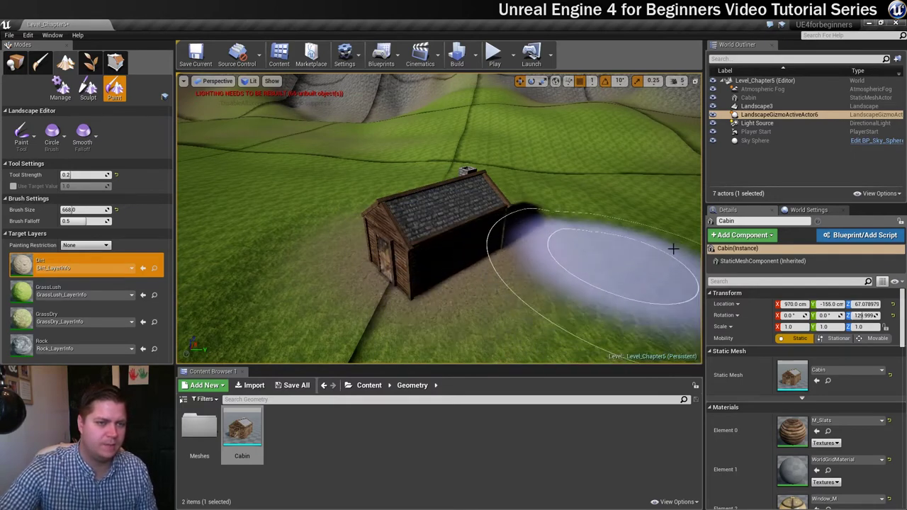
# Paint a winding Dirt path from the cabin to the distant hills, using a brush falloff of about 0.197 and size 274
pyautogui.moveTo(678, 218)
pyautogui.mouseDown(button='right')
pyautogui.moveTo(630, 229)
pyautogui.moveTo(695, 359)
pyautogui.mouseUp(button='right')
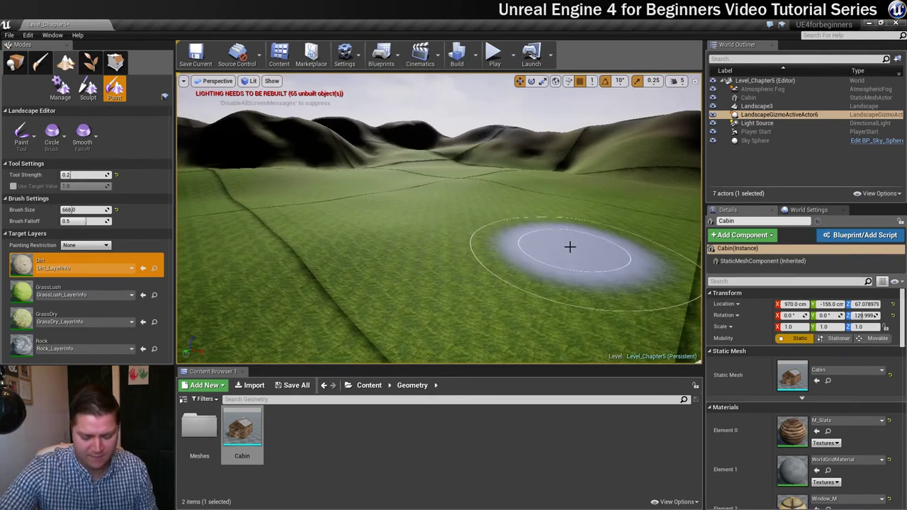
pyautogui.moveTo(574, 253)
pyautogui.mouseDown(button='right')
pyautogui.moveTo(578, 308)
pyautogui.moveTo(573, 235)
pyautogui.mouseUp(button='right')
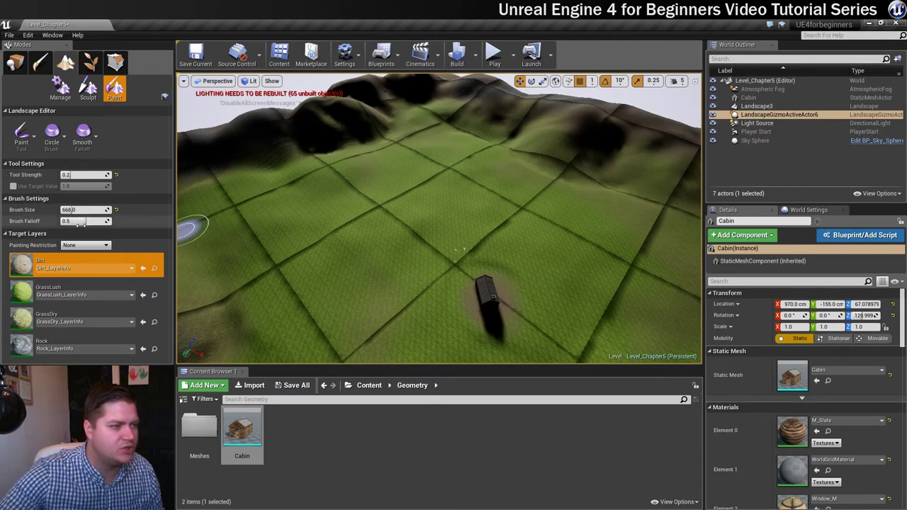
pyautogui.moveTo(83, 223); pyautogui.dragTo(71, 220)
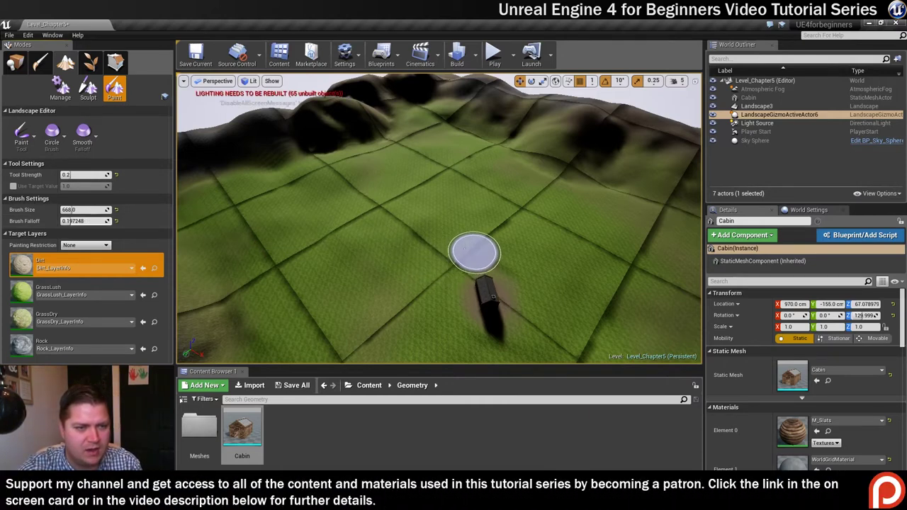
pyautogui.press('[')
pyautogui.press('[')
pyautogui.press('[')
pyautogui.press('[')
pyautogui.press('[')
pyautogui.press('[')
pyautogui.press('[')
pyautogui.press('[')
pyautogui.press('[')
pyautogui.press('[')
pyautogui.press('[')
pyautogui.press('[')
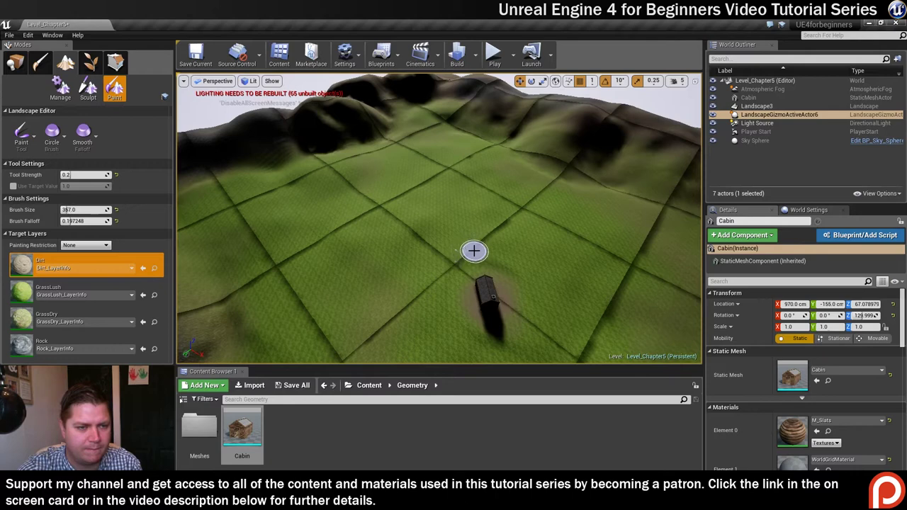
pyautogui.press('[')
pyautogui.press('[')
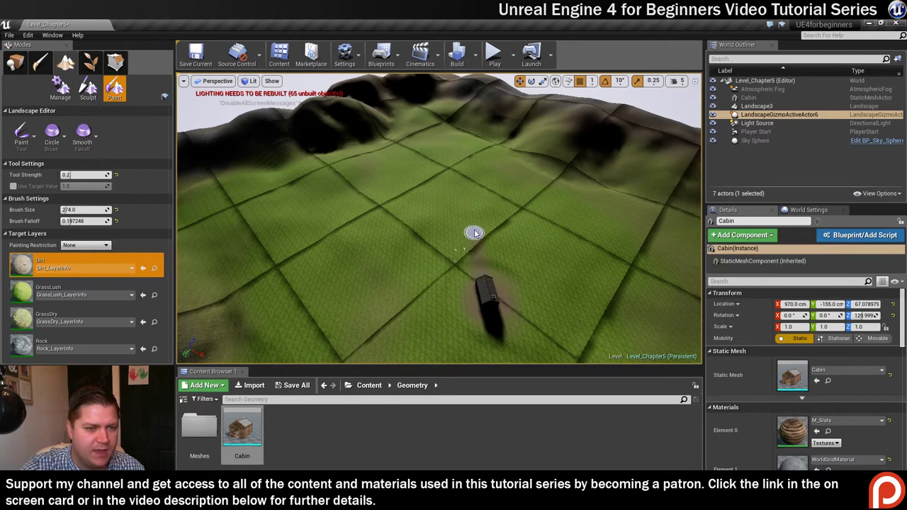
pyautogui.moveTo(480, 261)
pyautogui.mouseDown()
pyautogui.moveTo(475, 225)
pyautogui.moveTo(478, 236)
pyautogui.moveTo(467, 218)
pyautogui.moveTo(452, 209)
pyautogui.moveTo(478, 234)
pyautogui.moveTo(441, 209)
pyautogui.moveTo(463, 215)
pyautogui.moveTo(441, 204)
pyautogui.mouseUp()
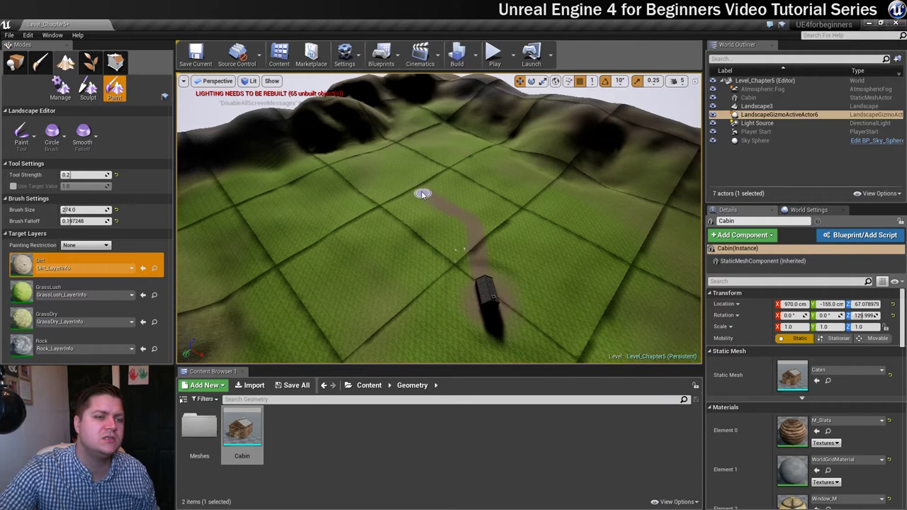
pyautogui.moveTo(425, 193)
pyautogui.mouseDown()
pyautogui.moveTo(417, 148)
pyautogui.moveTo(421, 168)
pyautogui.moveTo(419, 145)
pyautogui.mouseUp()
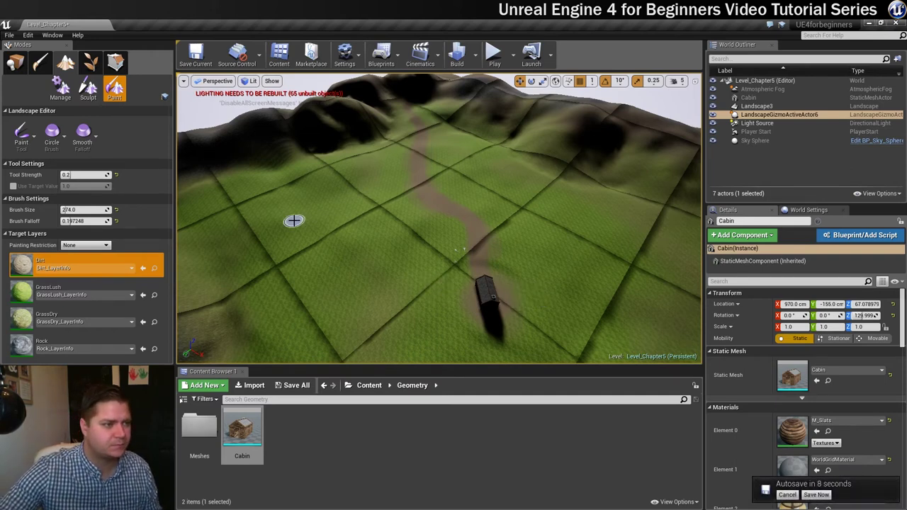
# Switch from landscape painting to sculpting and choose the Sculpt tool in place of Flatten
pyautogui.click(87, 88)
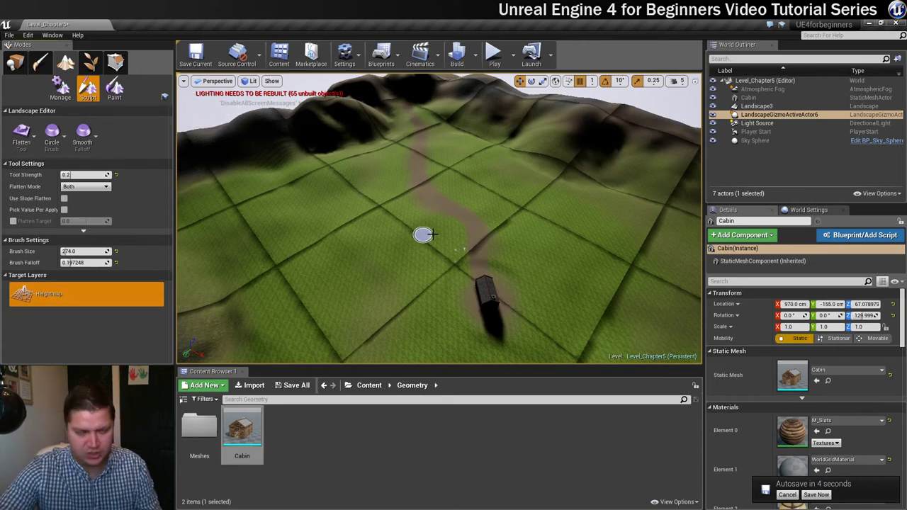
pyautogui.moveTo(423, 233)
pyautogui.mouseDown(button='right')
pyautogui.moveTo(432, 192)
pyautogui.moveTo(395, 233)
pyautogui.mouseUp(button='right')
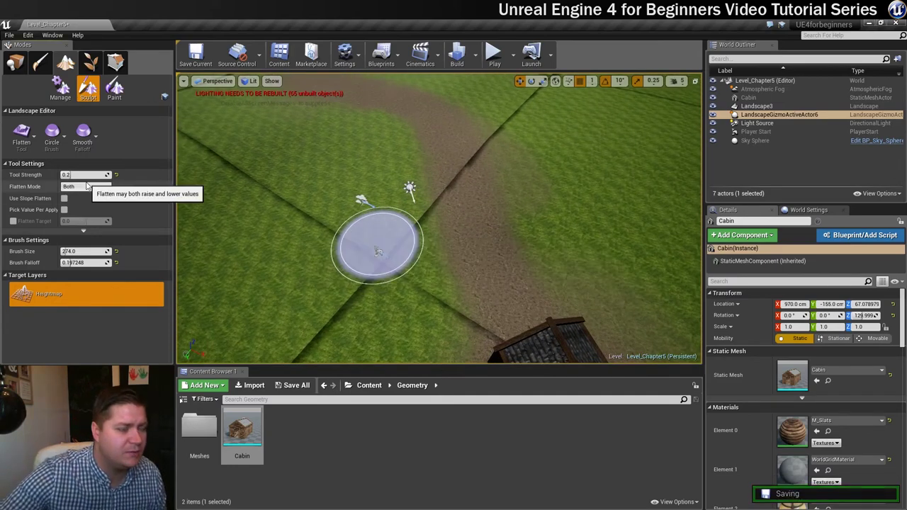
pyautogui.click(22, 139)
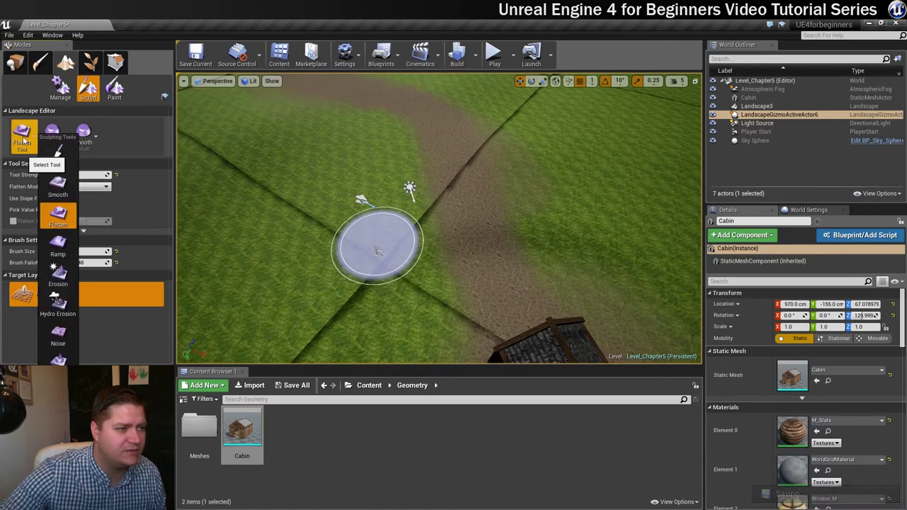
pyautogui.click(59, 152)
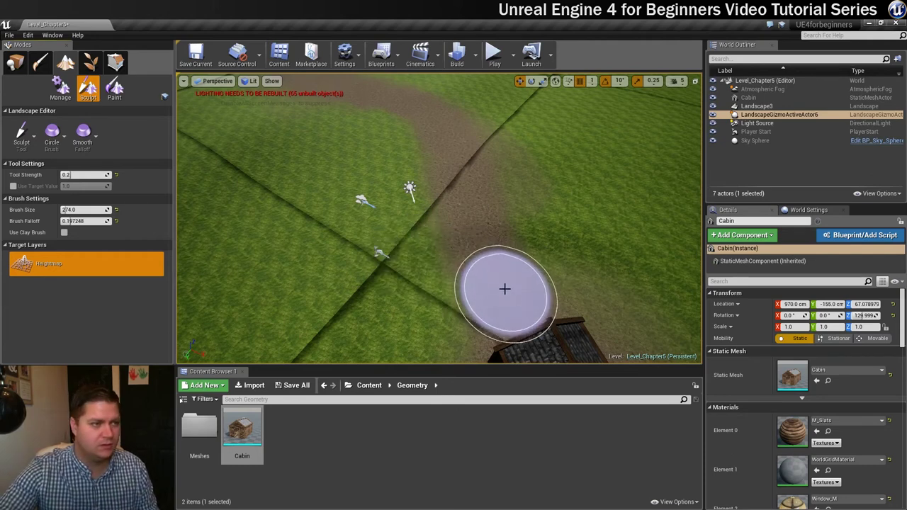
# Try a sculpt stroke along the dirt path, undo it, and set the tool strength to 0.05
pyautogui.moveTo(500, 283)
pyautogui.mouseDown()
pyautogui.moveTo(473, 241)
pyautogui.moveTo(473, 191)
pyautogui.moveTo(433, 134)
pyautogui.moveTo(396, 106)
pyautogui.mouseUp()
pyautogui.hotkey('ctrl', 'z')
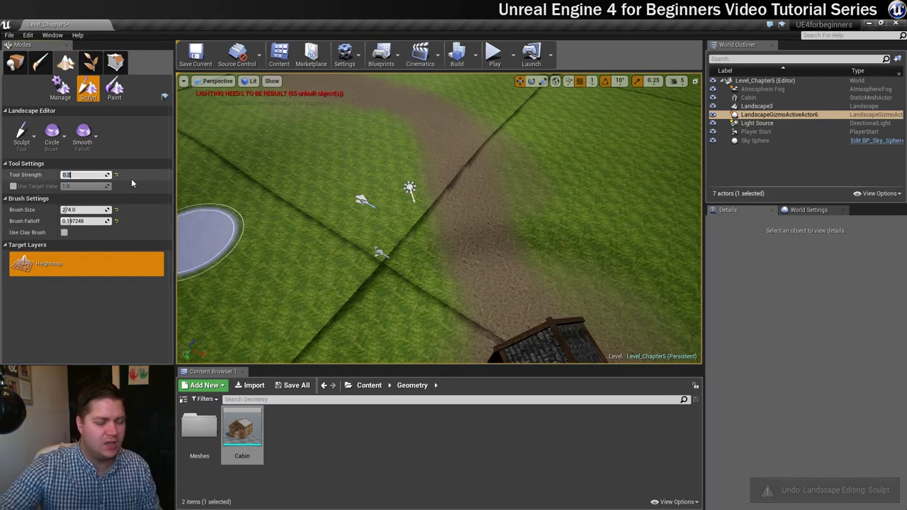
pyautogui.write('0')
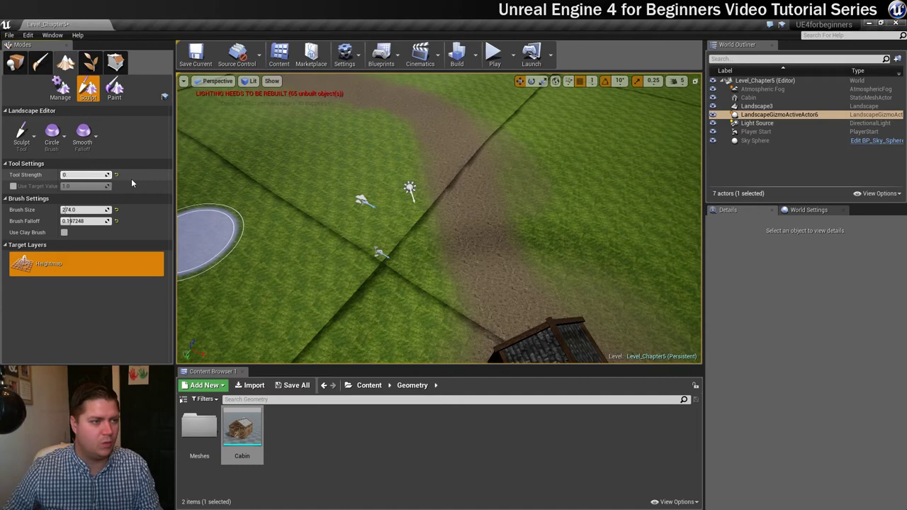
pyautogui.press('BackSpace')
pyautogui.write('0')
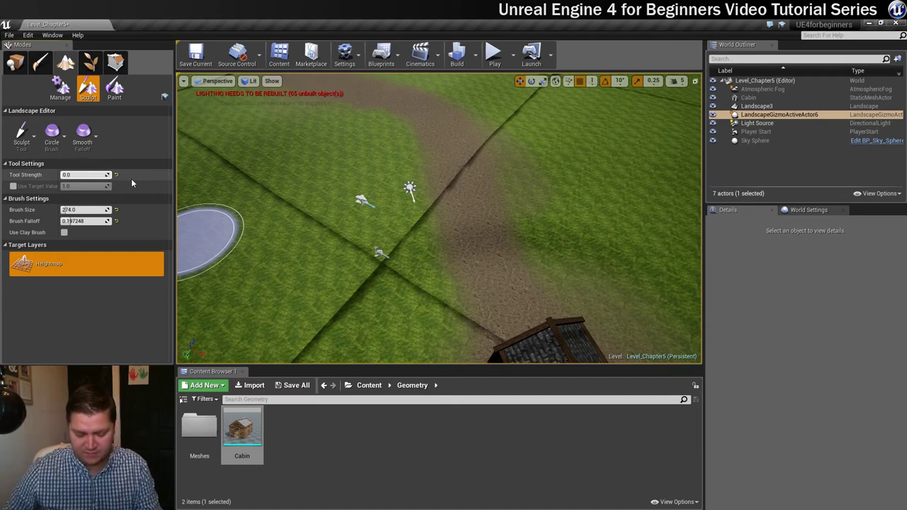
pyautogui.write('5')
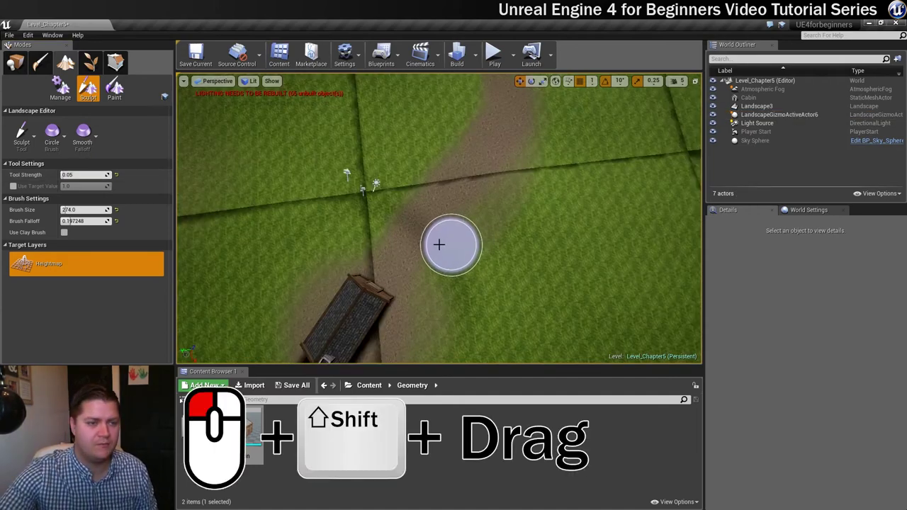
# Lower the terrain slightly along the dirt path between the cabin and the distant hills with inverted Sculpt strokes
pyautogui.moveTo(403, 250)
pyautogui.keyDown('shift'); pyautogui.mouseDown()
pyautogui.moveTo(451, 201)
pyautogui.moveTo(472, 162)
pyautogui.moveTo(470, 178)
pyautogui.moveTo(440, 192)
pyautogui.moveTo(440, 203)
pyautogui.moveTo(503, 101)
pyautogui.moveTo(525, 167)
pyautogui.mouseUp(); pyautogui.keyUp('shift')
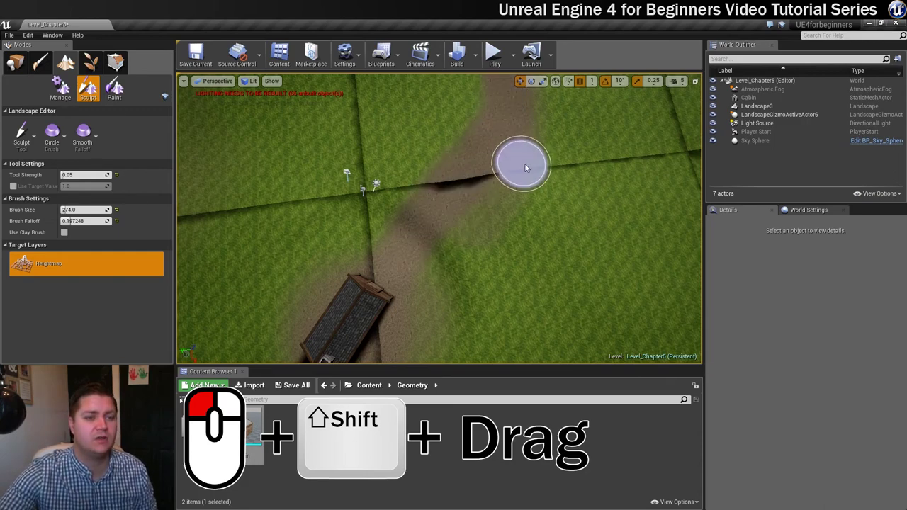
pyautogui.moveTo(526, 167); pyautogui.dragTo(540, 172, button='right')
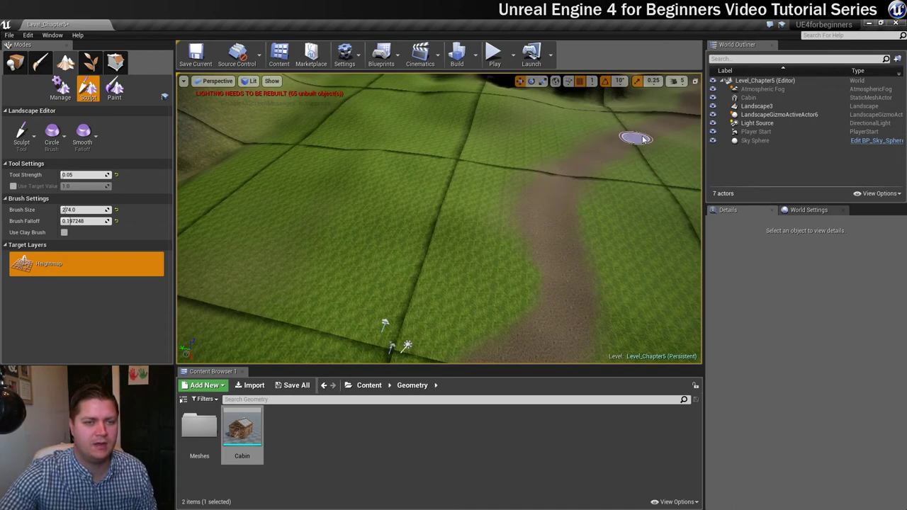
pyautogui.moveTo(607, 151)
pyautogui.mouseDown(button='right')
pyautogui.moveTo(607, 107)
pyautogui.moveTo(607, 163)
pyautogui.mouseUp(button='right')
pyautogui.press('w')
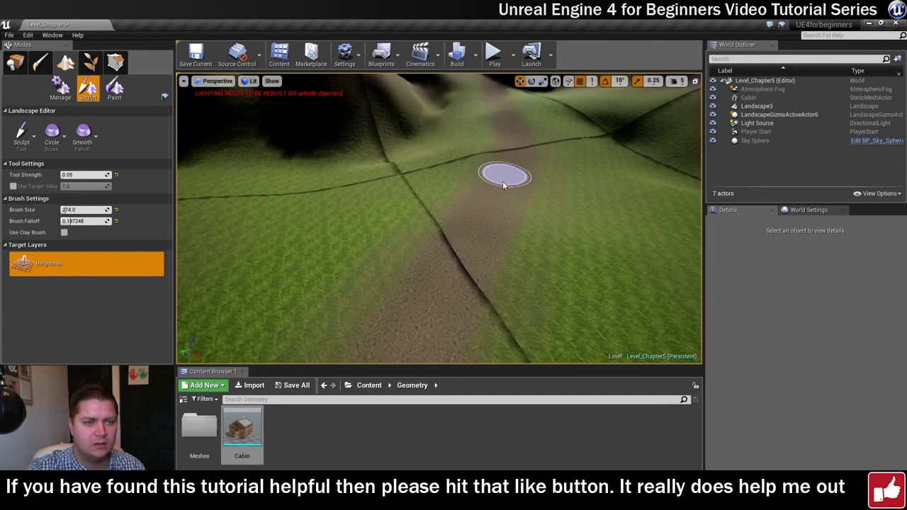
pyautogui.moveTo(449, 137)
pyautogui.mouseDown(button='right')
pyautogui.moveTo(425, 212)
pyautogui.moveTo(526, 192)
pyautogui.mouseUp(button='right')
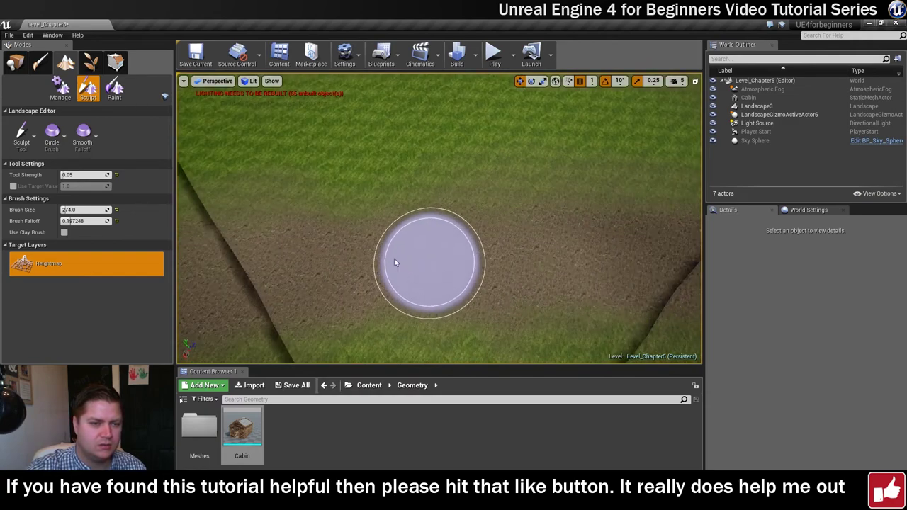
pyautogui.moveTo(295, 243); pyautogui.dragTo(447, 328, button='right')
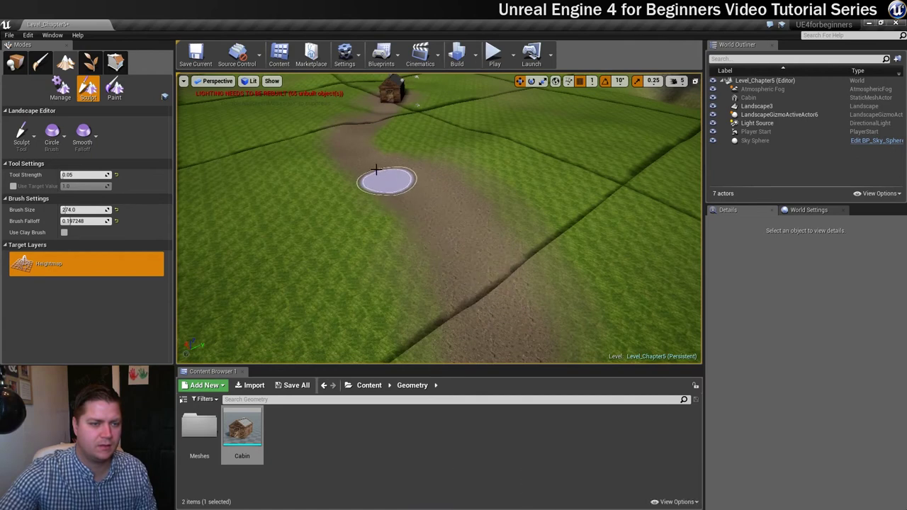
# Play-test the level by walking the path near the cabin, end the play session and return to Place mode
pyautogui.click(492, 54)
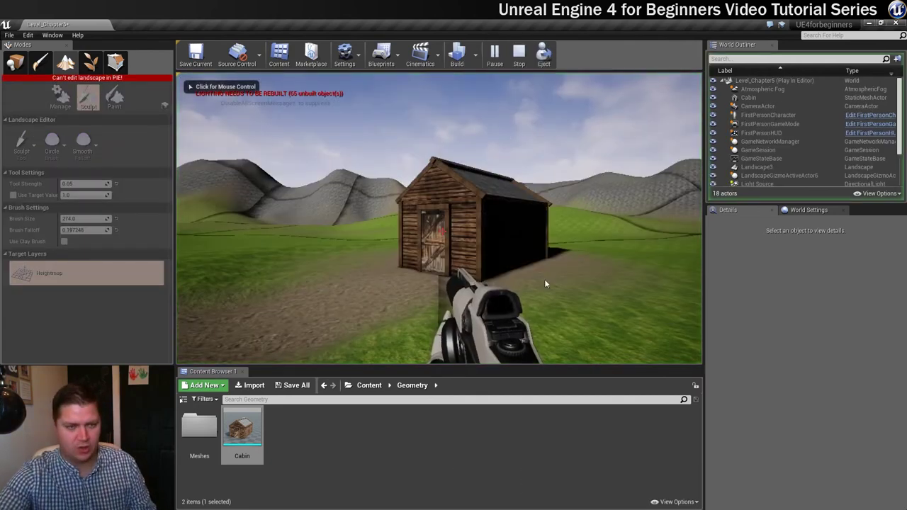
pyautogui.click(544, 283)
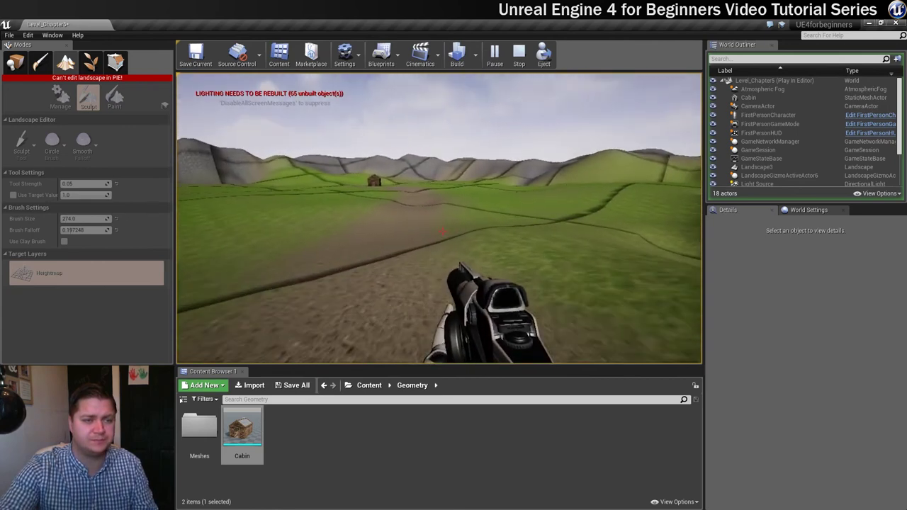
pyautogui.press('Escape')
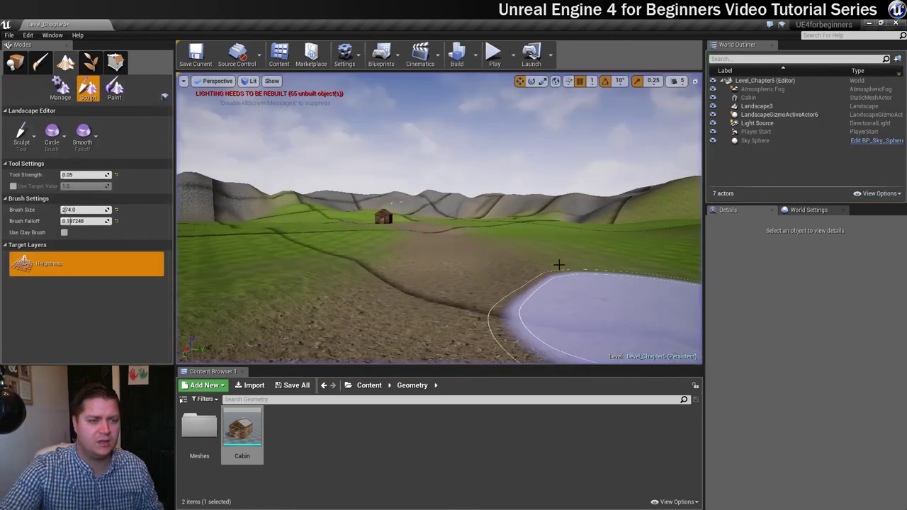
pyautogui.click(13, 63)
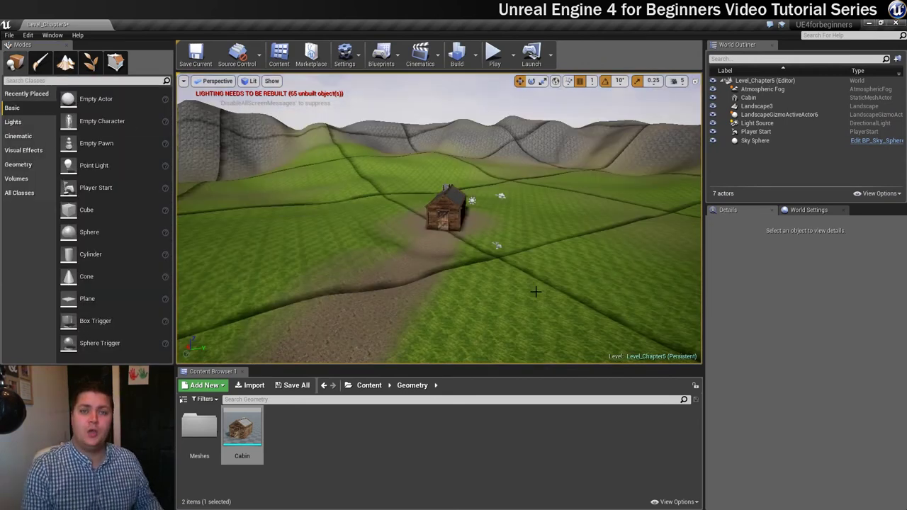